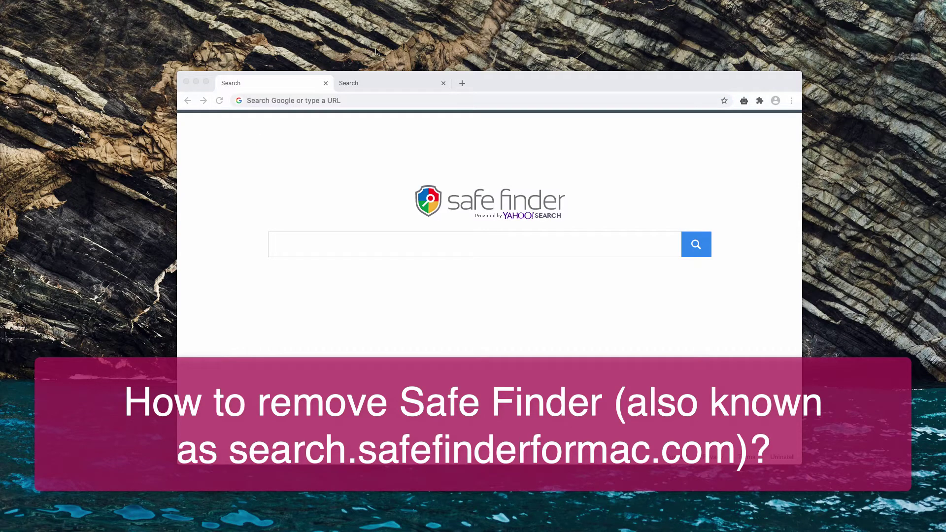
Open two extra tabs, each of which loads the Safe Finder page.
left_click(467, 96)
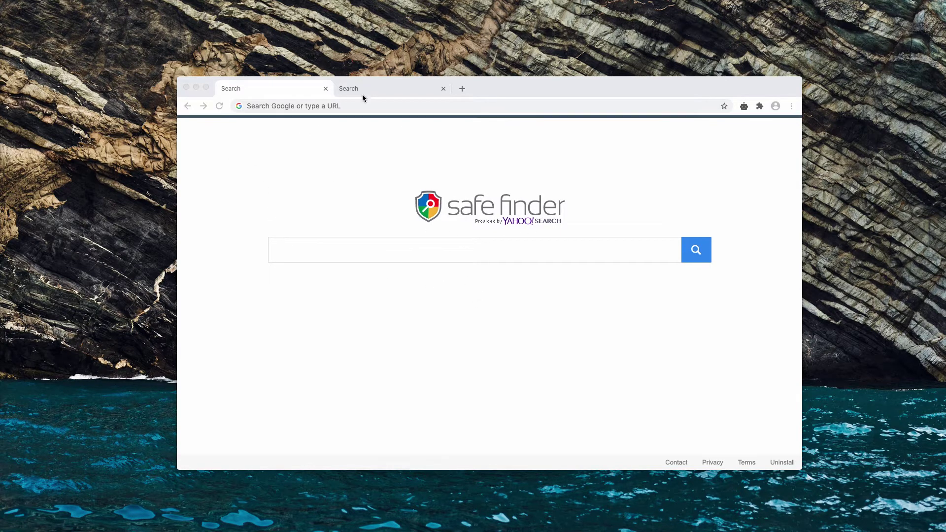
left_click(412, 90)
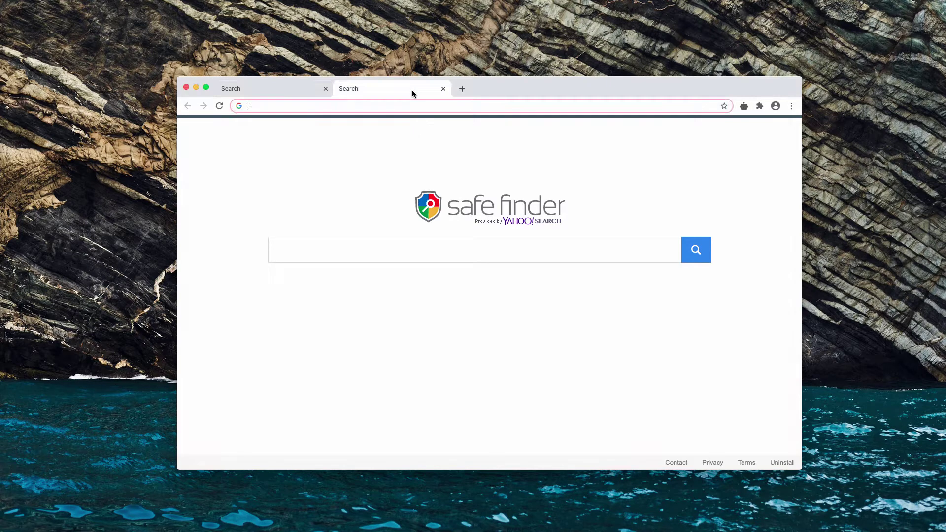
left_click(461, 88)
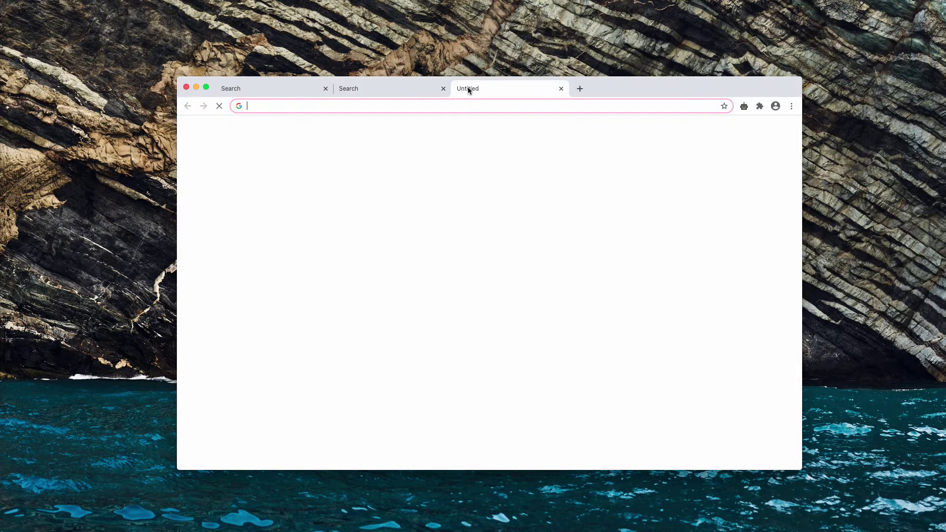
left_click(581, 89)
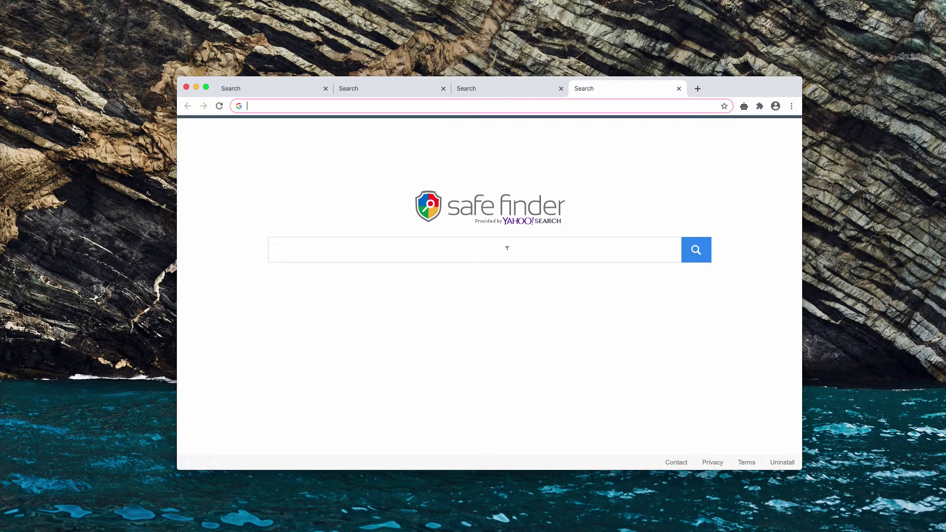
Search 'virus' from the Safe Finder box, then close the resulting Yahoo results tab.
left_click(403, 246)
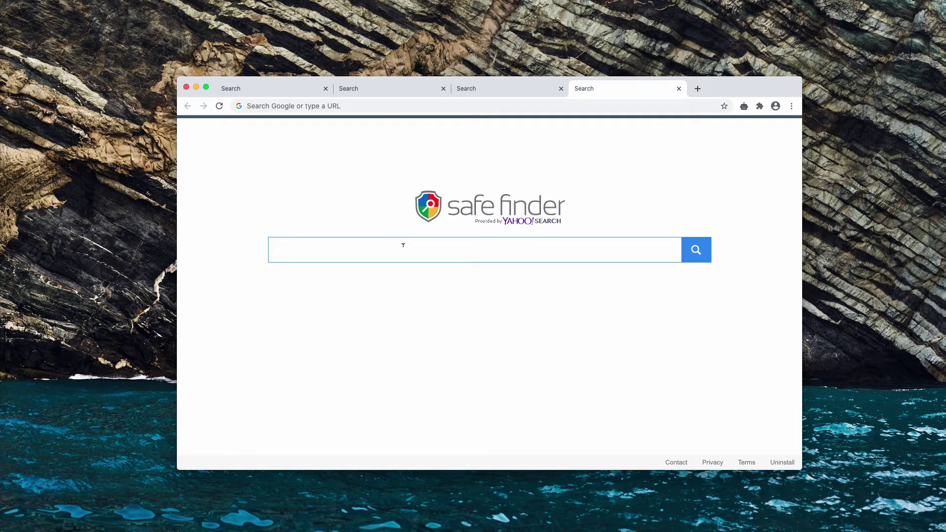
type("virus")
key("Return")
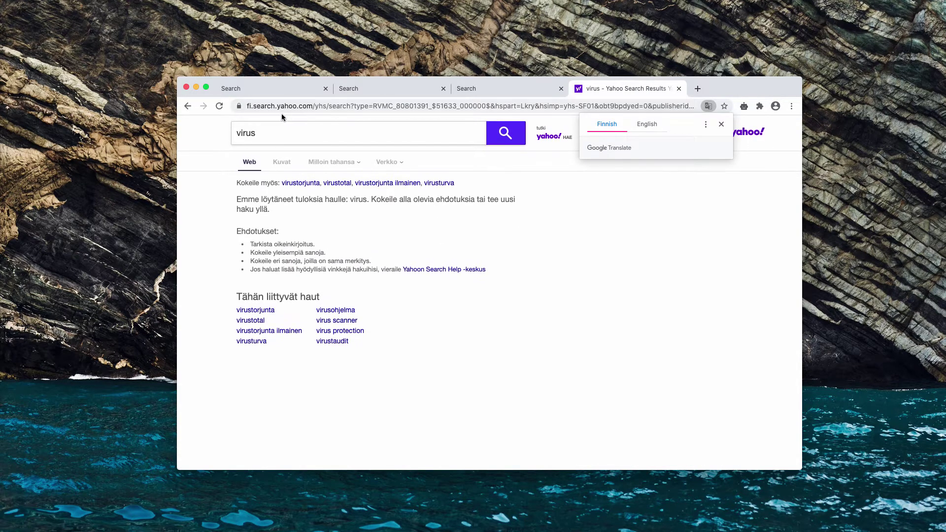
left_click(679, 87)
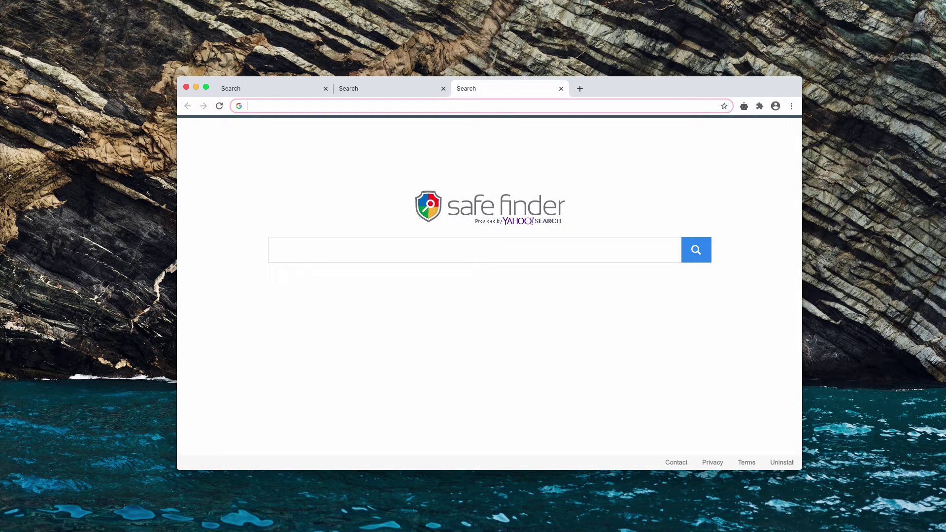
Load google.com in the second tab and run a Google search for 'virus'.
left_click(376, 88)
left_click(377, 104)
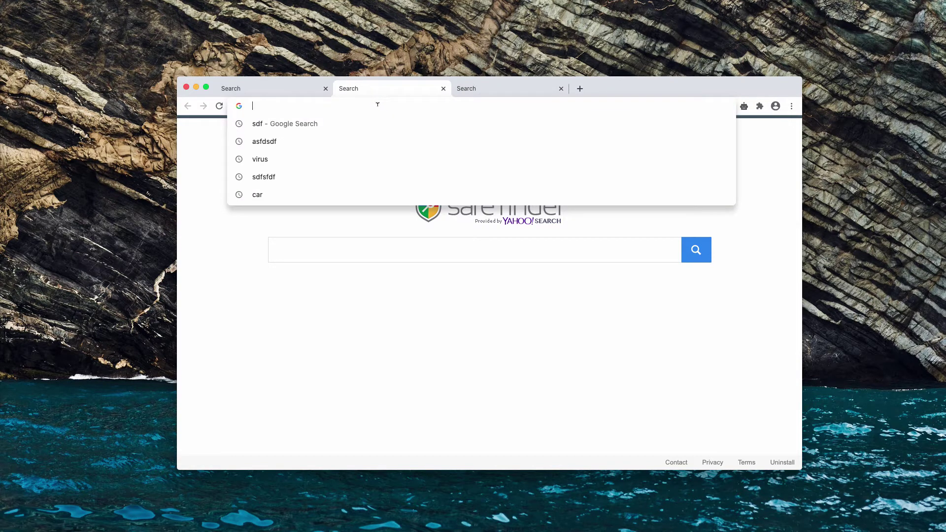
type("google.com")
key("Return")
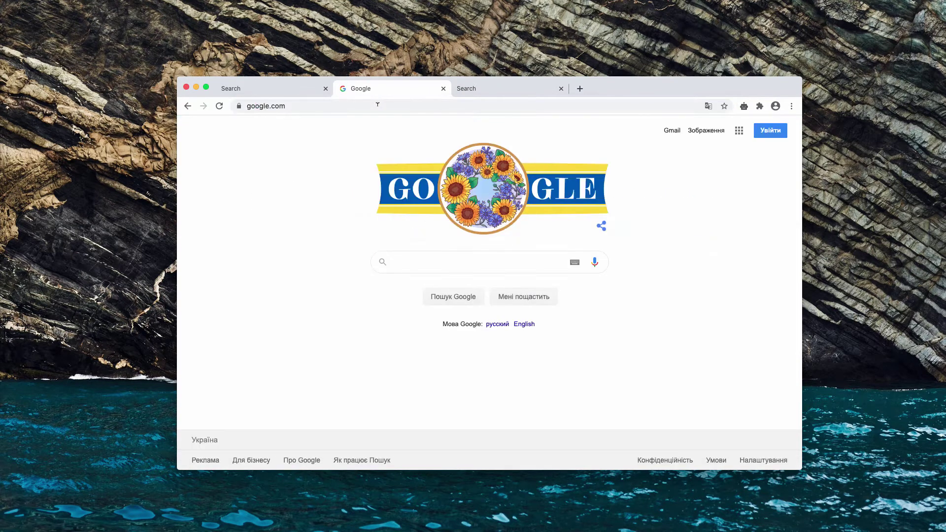
type("virus")
key("Return")
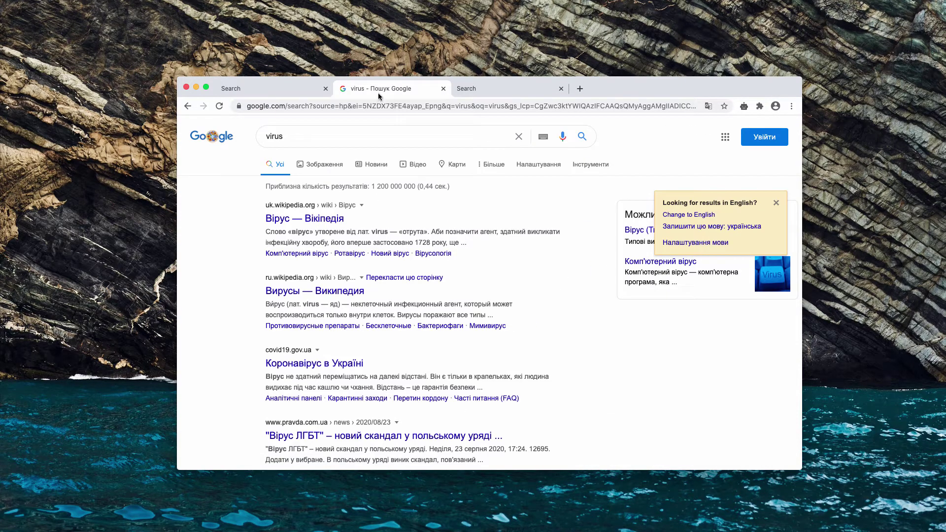
Close the Google results tab and open a new tab, which again shows Safe Finder.
left_click(444, 88)
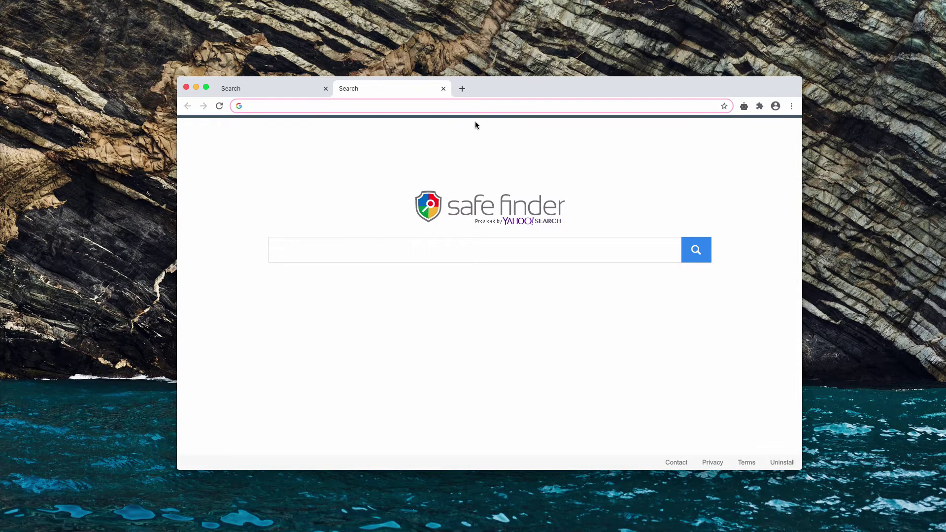
left_click(462, 89)
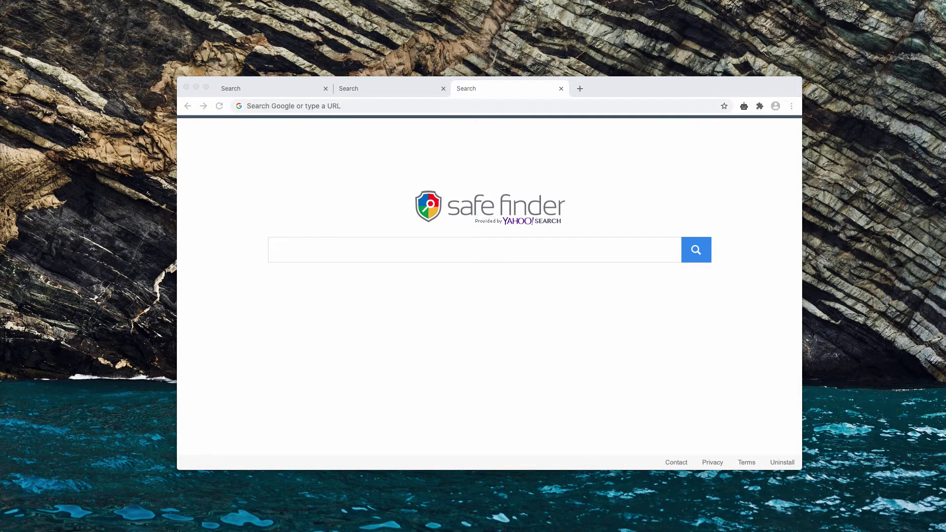
Enlarge Finder's Applications window, select SafeFinder.app and move it to the Trash.
left_click(300, 178)
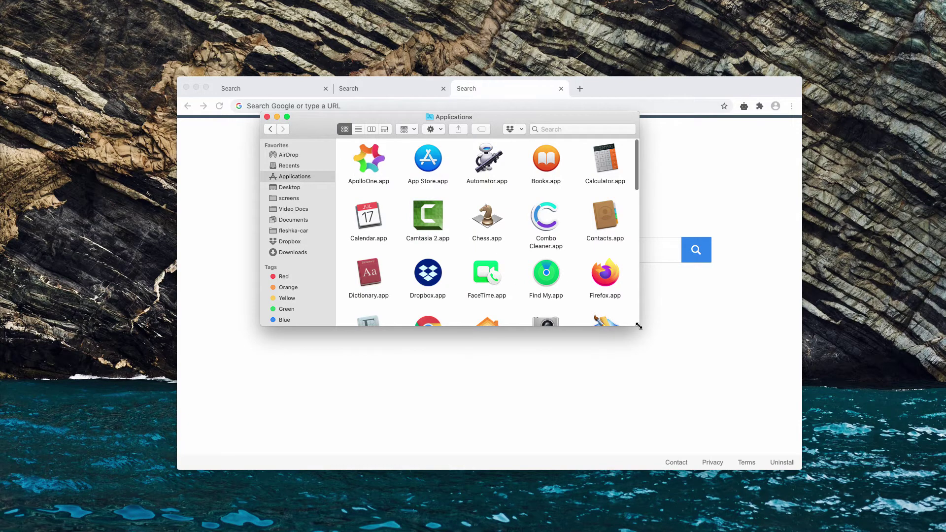
left_click_drag(632, 331, 700, 422)
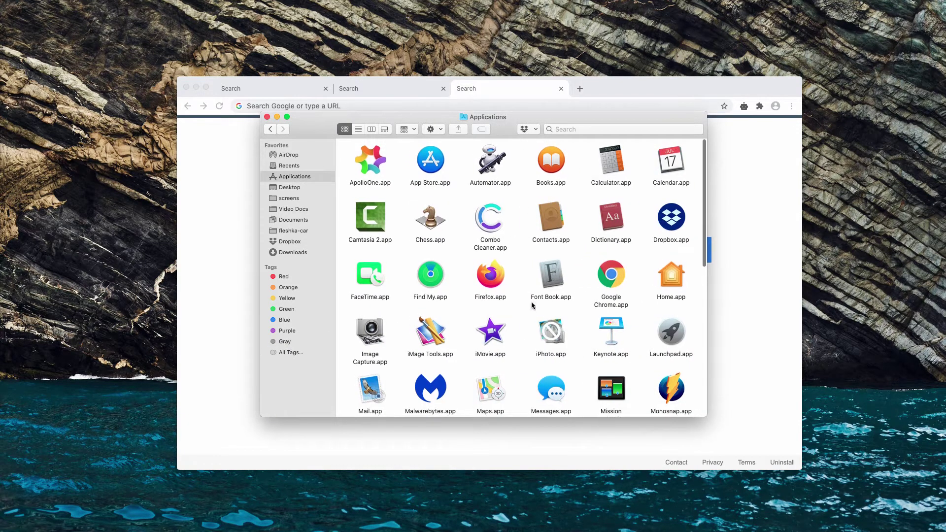
scroll(531, 304, "down", 2)
scroll(510, 266, "up", 2)
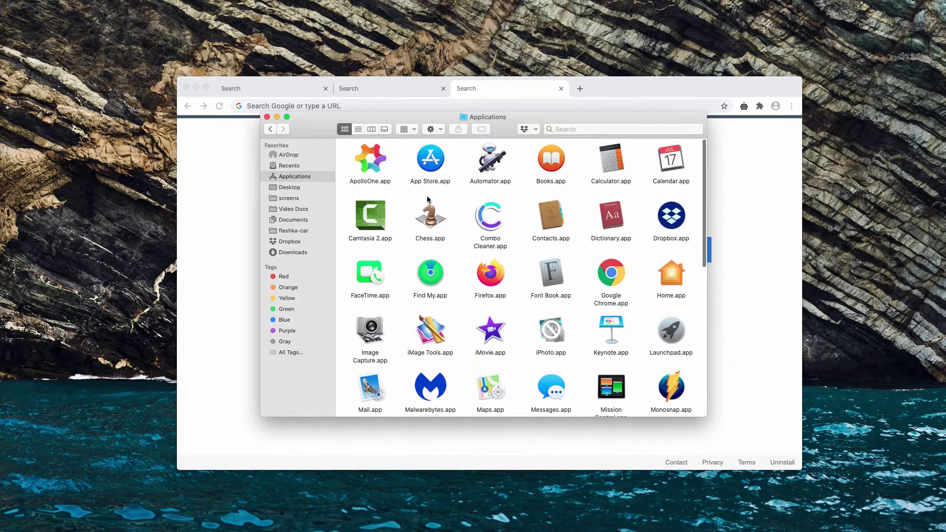
scroll(395, 261, "down", 2)
scroll(395, 260, "down", 3)
scroll(395, 262, "down", 2)
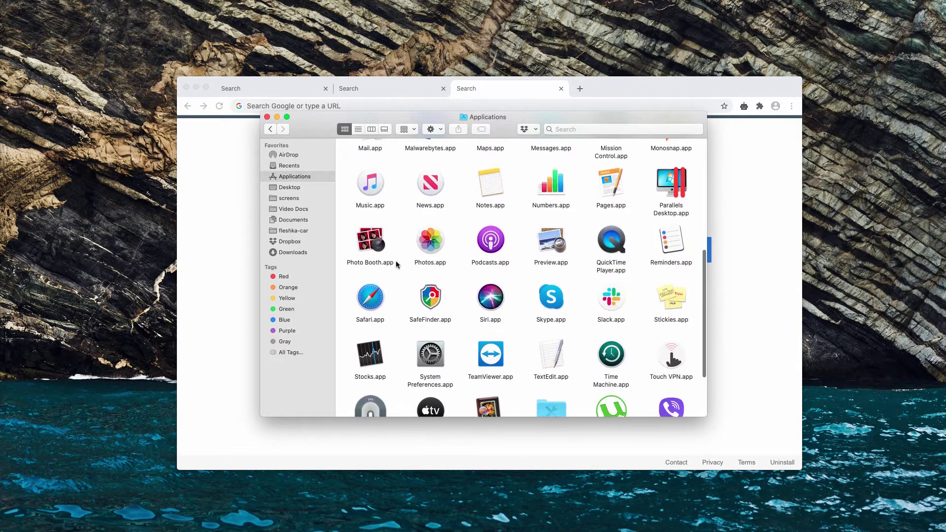
left_click(432, 294)
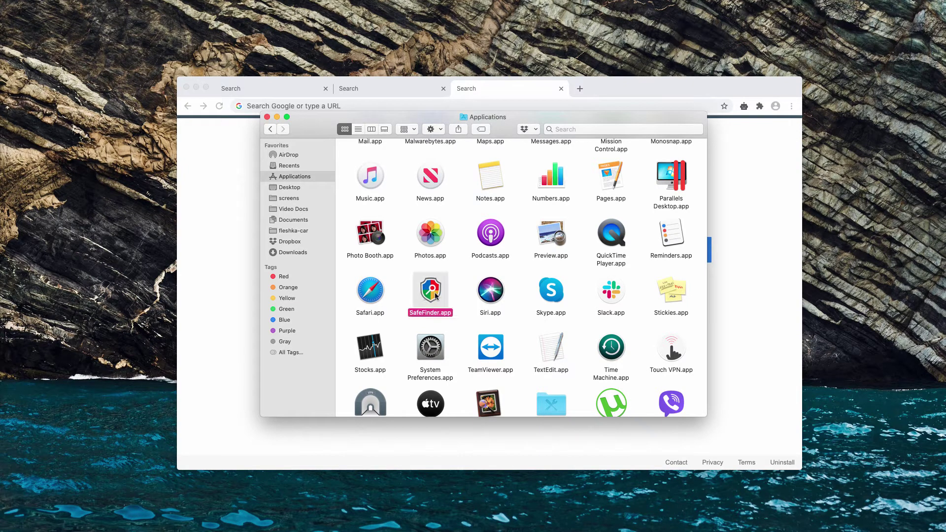
right_click(435, 295)
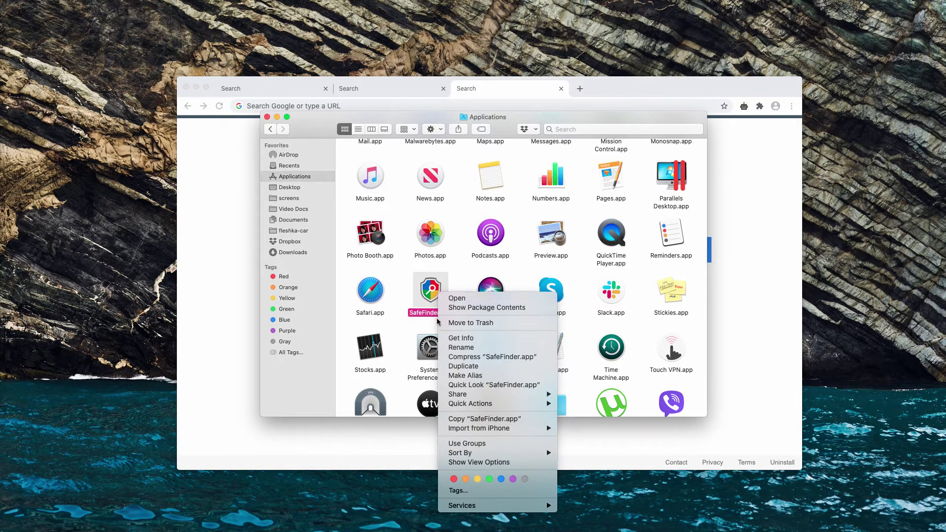
left_click(473, 323)
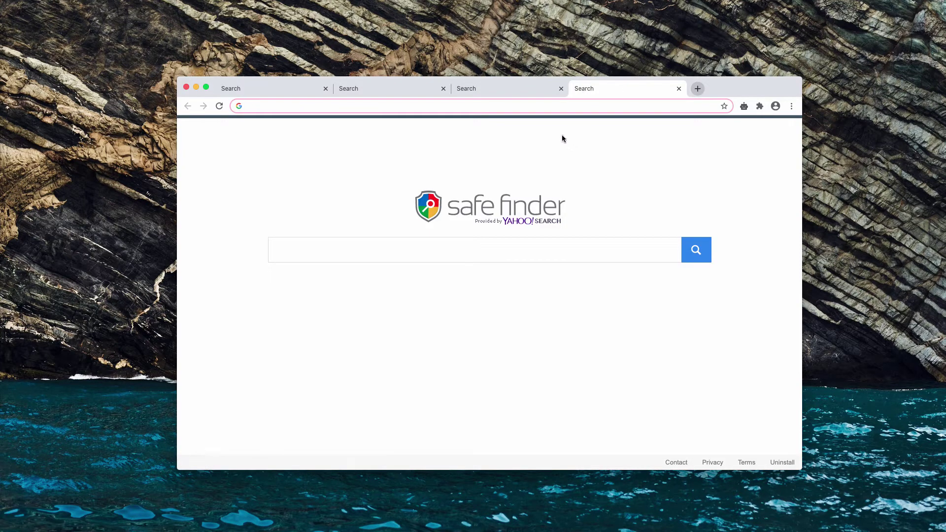
Close two extra Search tabs and go to Chrome Settings via the three-dot menu.
left_click(562, 88)
left_click(561, 87)
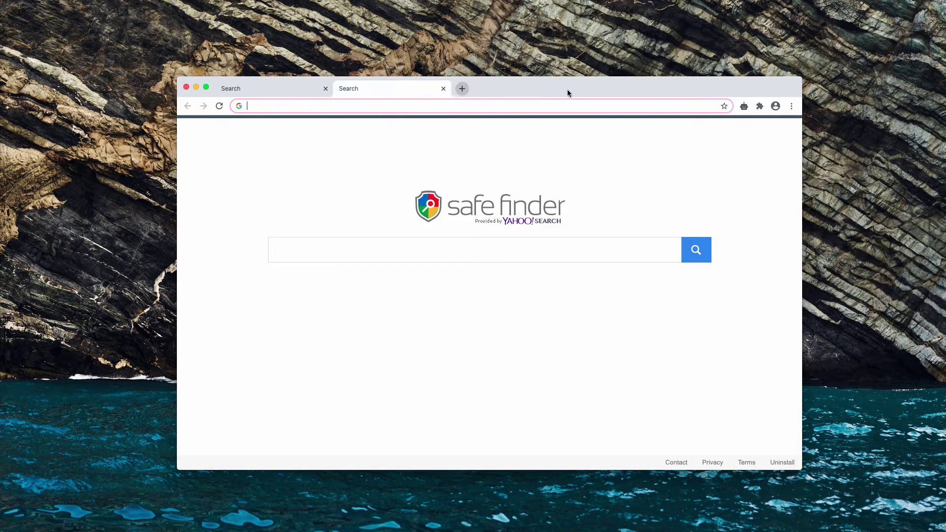
left_click(791, 108)
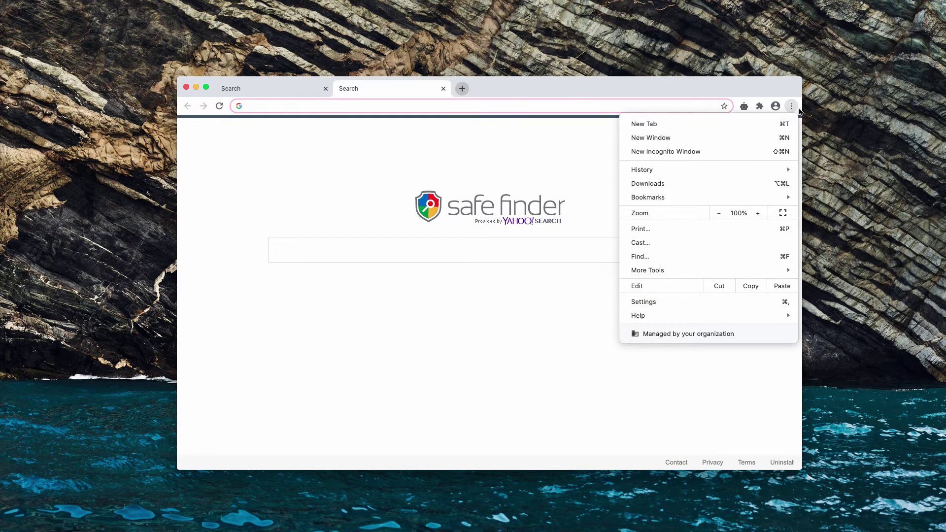
left_click(651, 302)
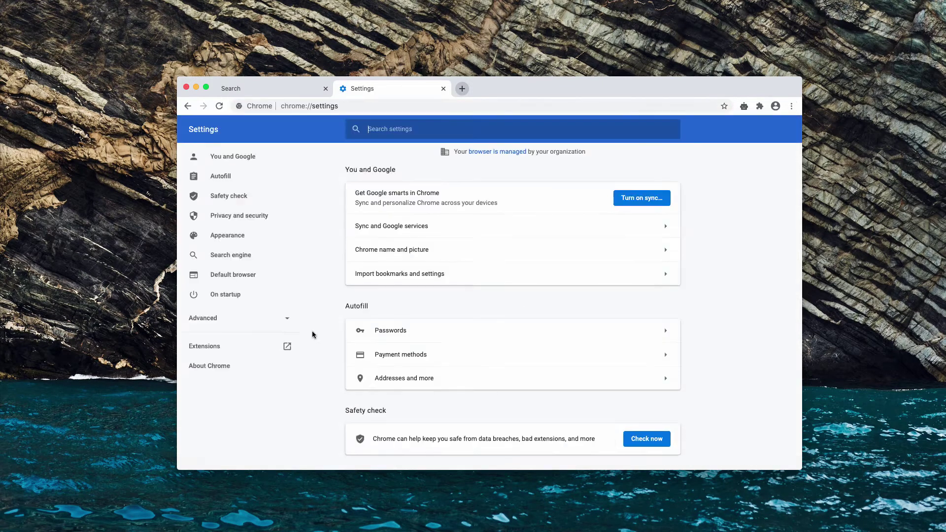
scroll(312, 334, "down", 3)
scroll(369, 338, "down", 2)
scroll(382, 340, "down", 2)
scroll(399, 341, "down", 4)
scroll(398, 340, "down", 1)
scroll(397, 341, "down", 2)
scroll(398, 336, "down", 2)
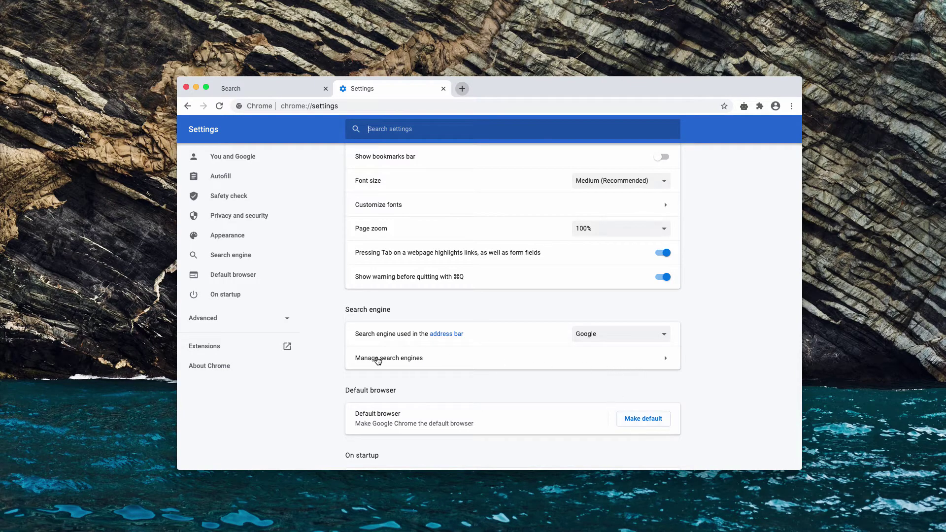
In Manage search engines, remove the SafeFinder entry from the list.
left_click(663, 360)
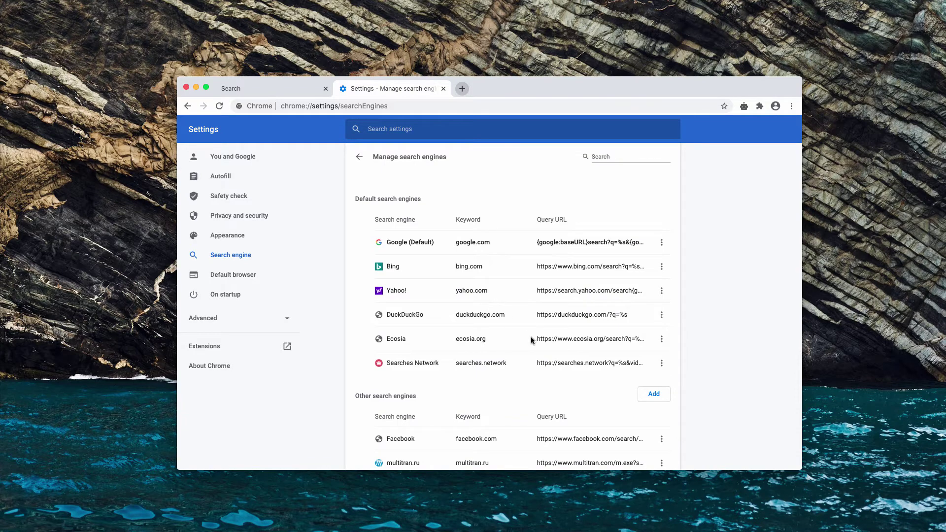
scroll(530, 337, "down", 3)
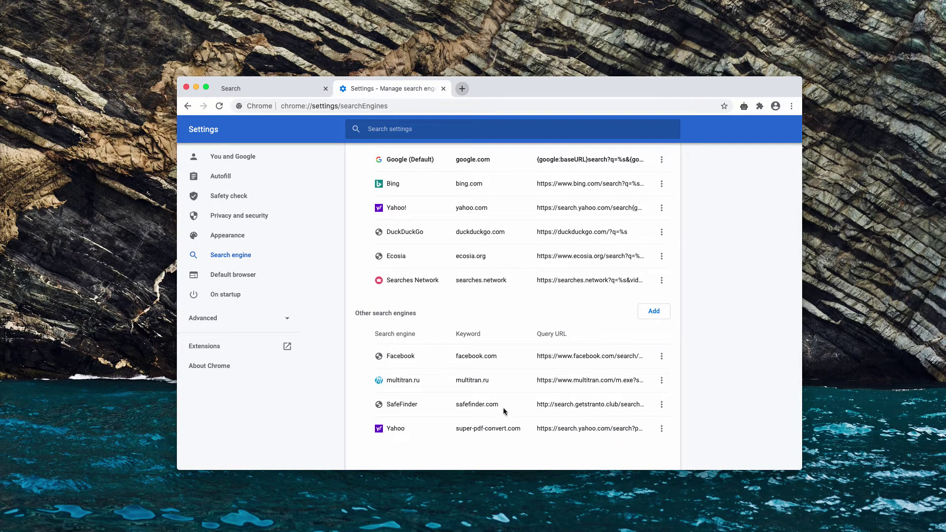
scroll(576, 399, "up", 1)
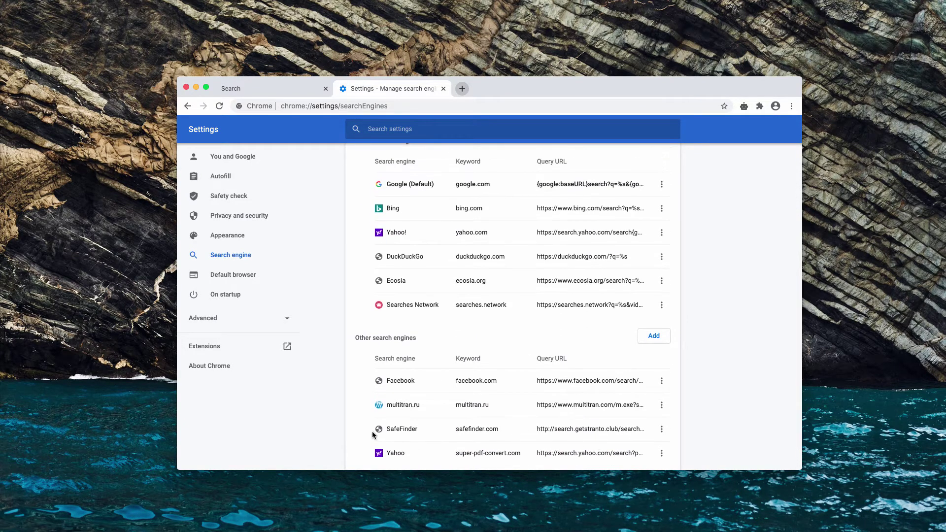
left_click(661, 429)
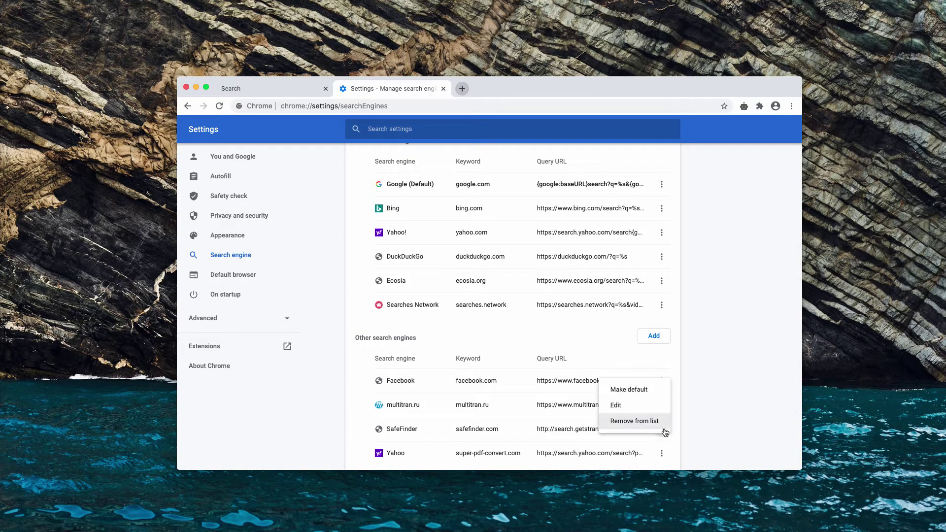
left_click(631, 422)
scroll(544, 392, "up", 2)
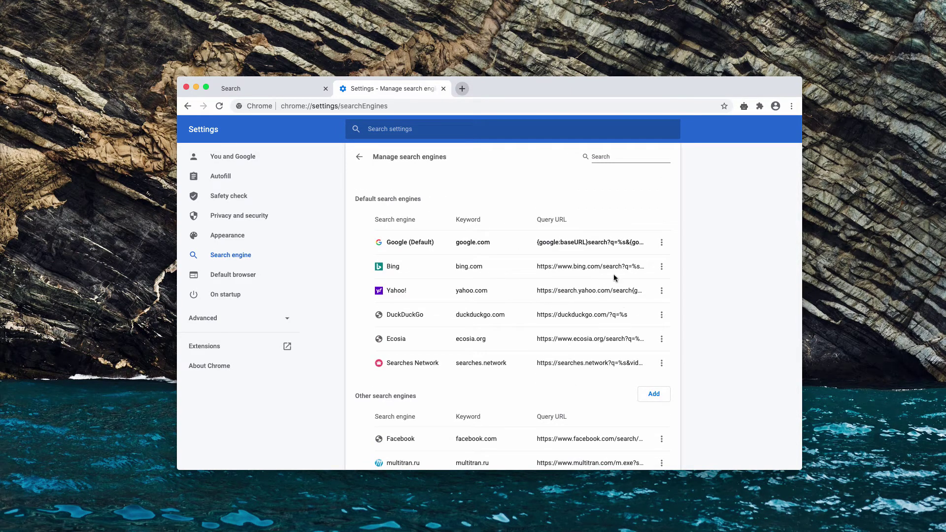
scroll(584, 432, "down", 2)
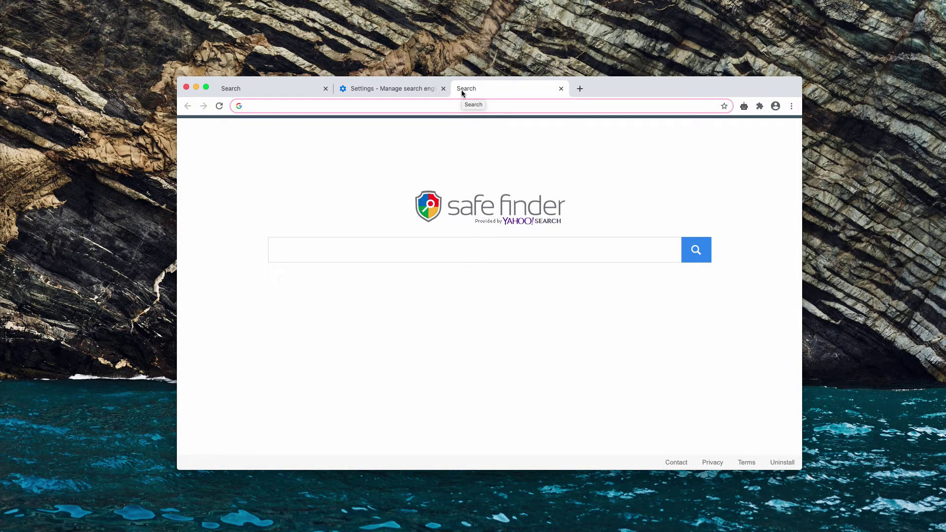
Open a new tab still loading Safe Finder and dismiss the omnibox suggestions.
left_click(580, 89)
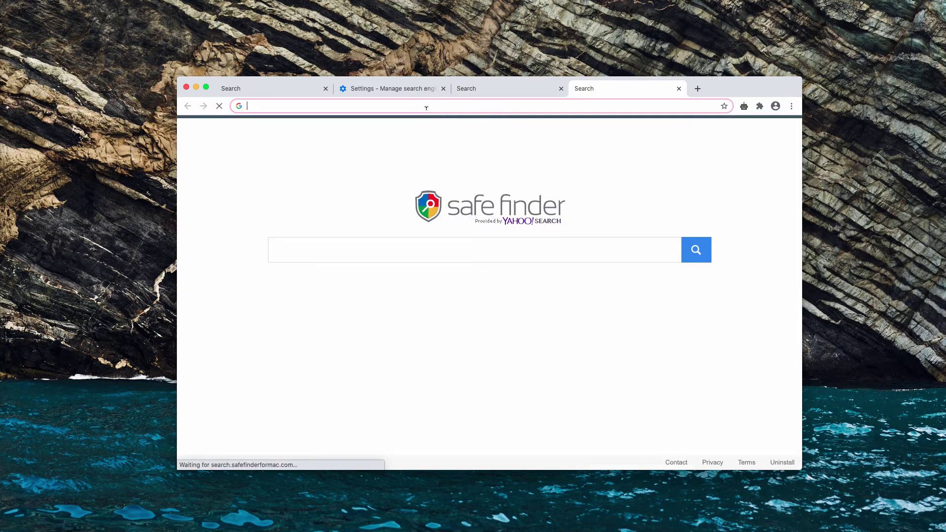
left_click(390, 105)
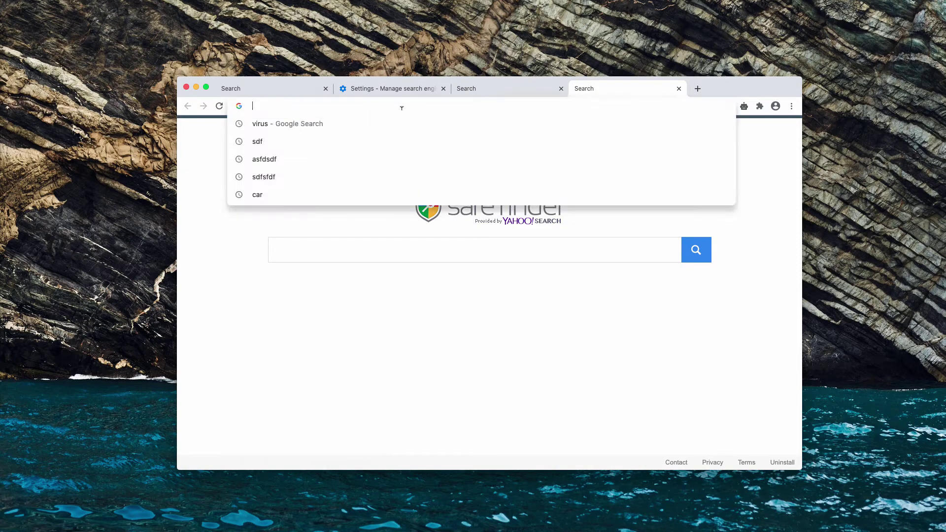
left_click(224, 260)
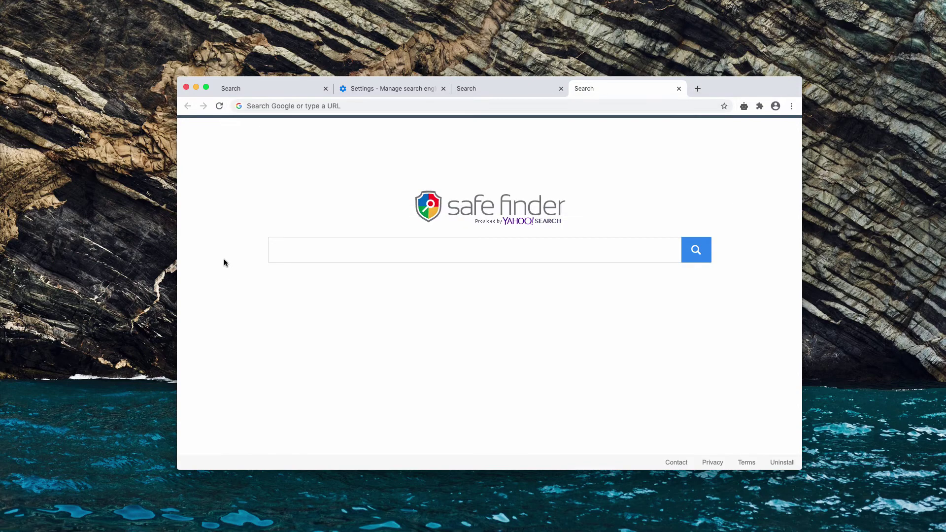
left_click(321, 106)
left_click(449, 391)
Navigate to system-tips.net/download-combo-cleaner, the Combo Cleaner for Mac page.
left_click(337, 106)
type("st")
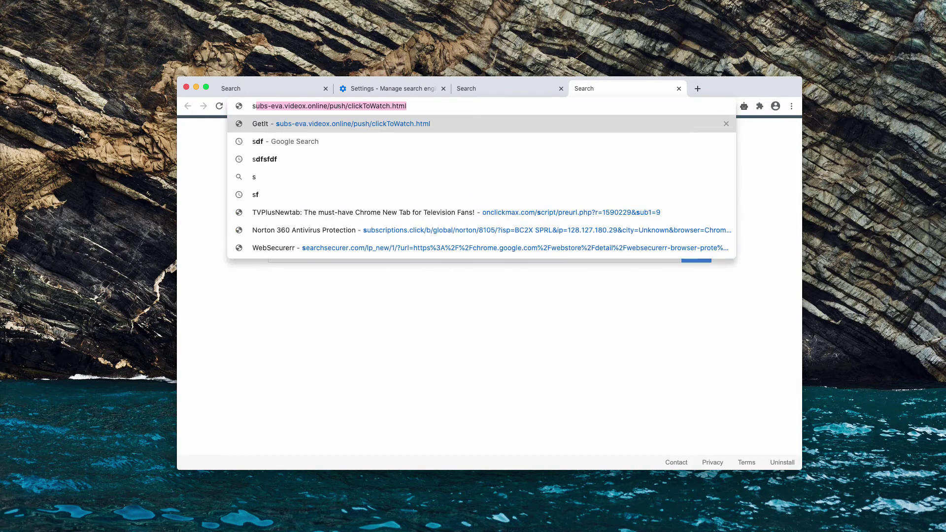
type("st")
key("BackSpace")
key("BackSpace")
key("BackSpace")
type("ys")
key("Right")
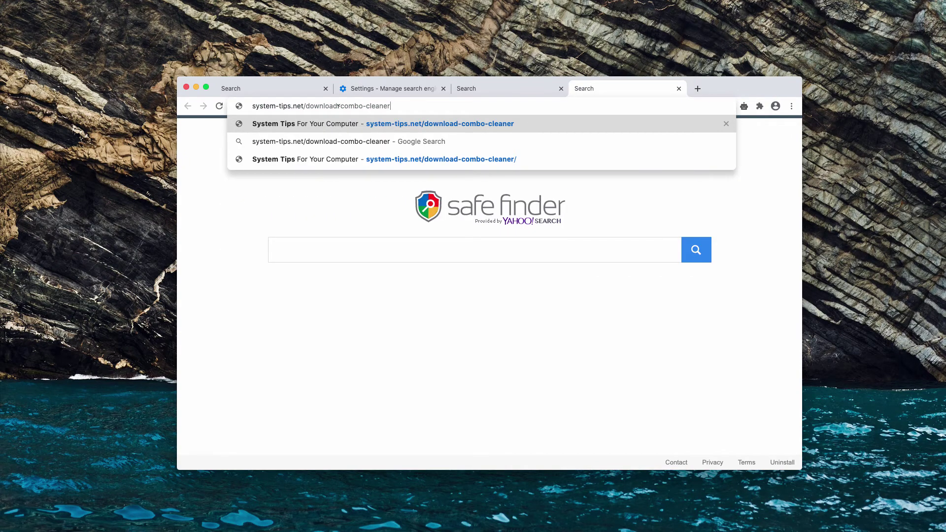
left_click_drag(427, 106, 247, 106)
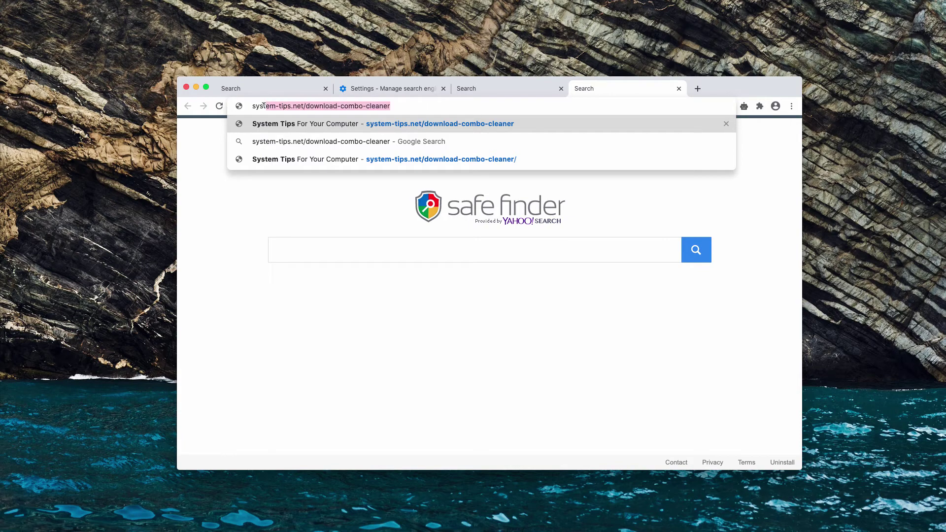
left_click(386, 101)
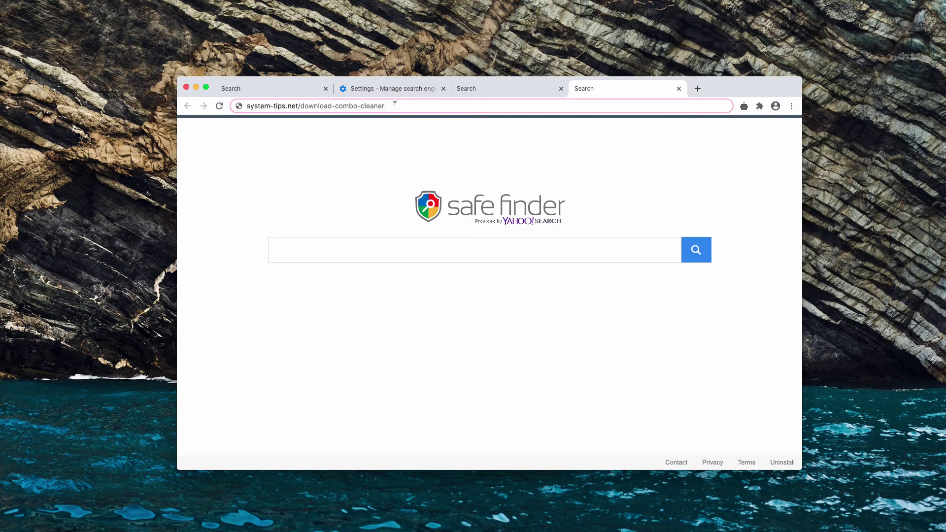
key("Return")
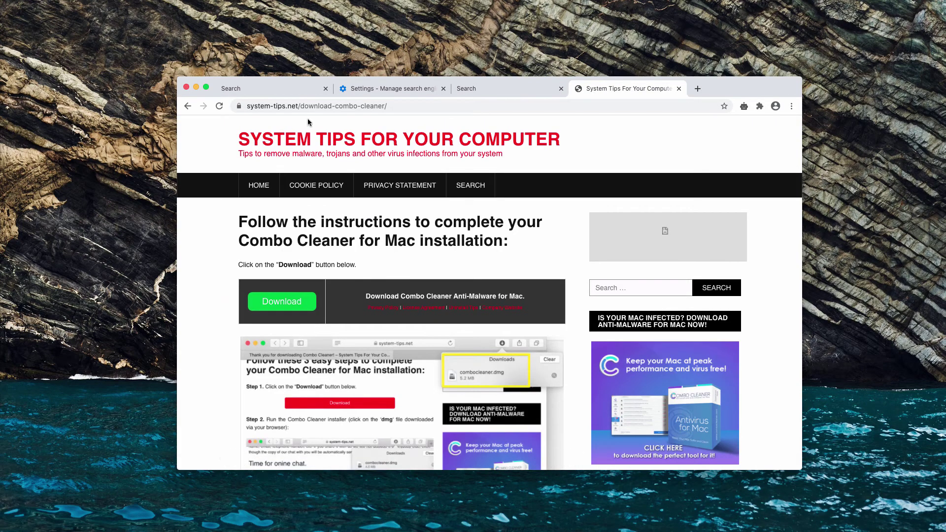
Start a Combo Scan of the Mac in Combo Cleaner Premium.
left_click(295, 106)
mouse_move(429, 106)
left_mouse_down()
mouse_move(263, 107)
mouse_move(288, 106)
left_mouse_up()
left_click(464, 106)
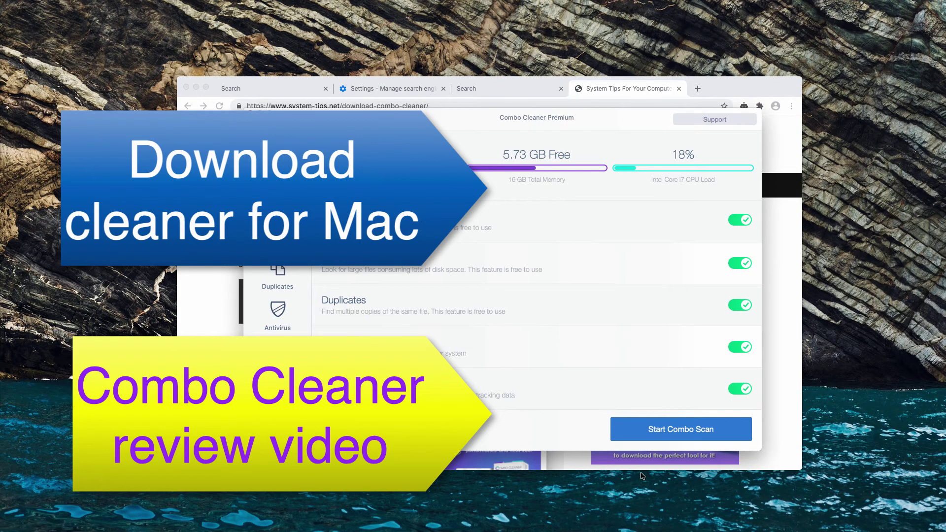
left_click(671, 432)
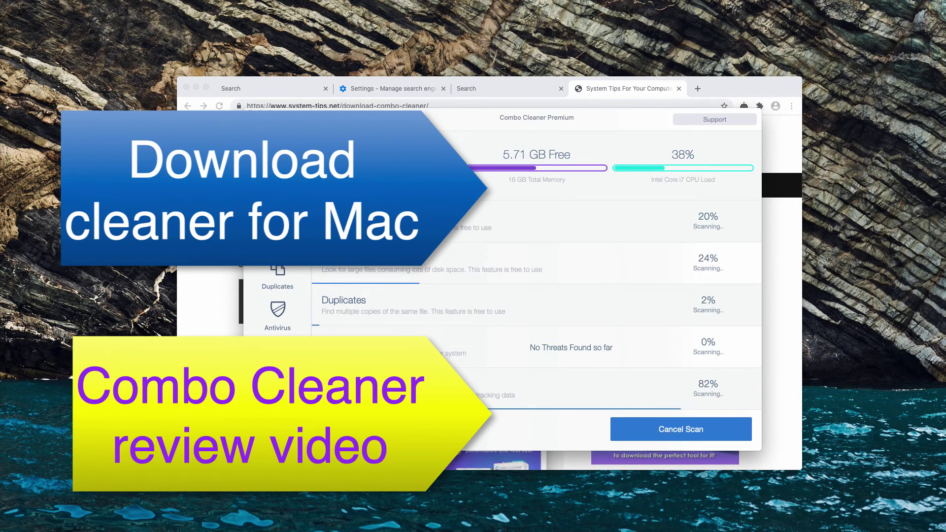